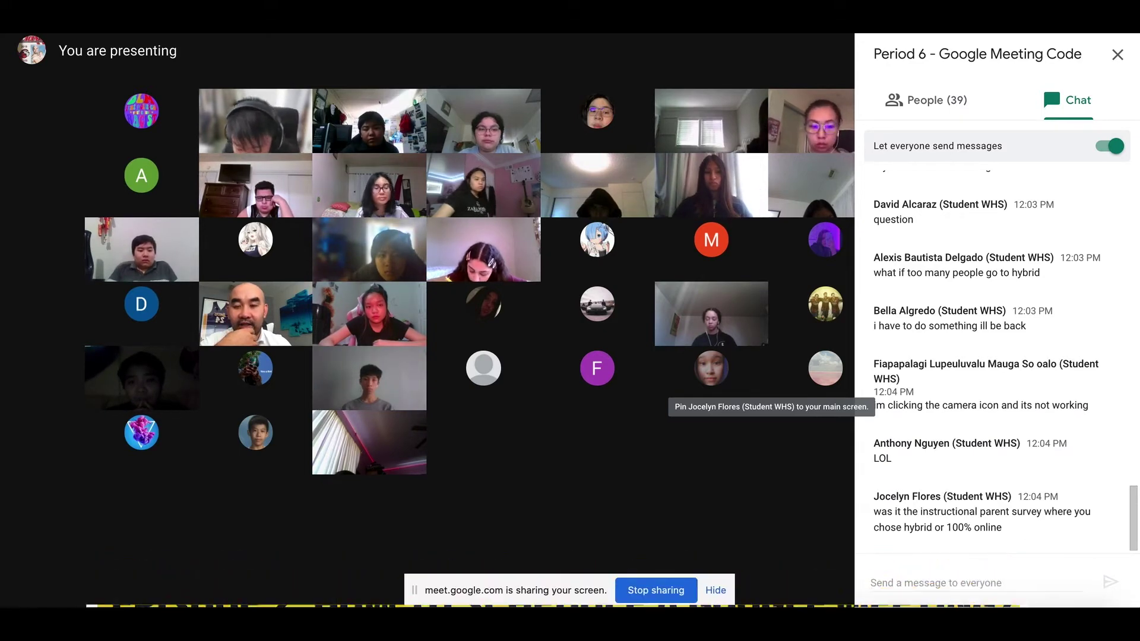
Step: Switch away from the Google Meet presenting window to the Gmail window
key(super+Tab)
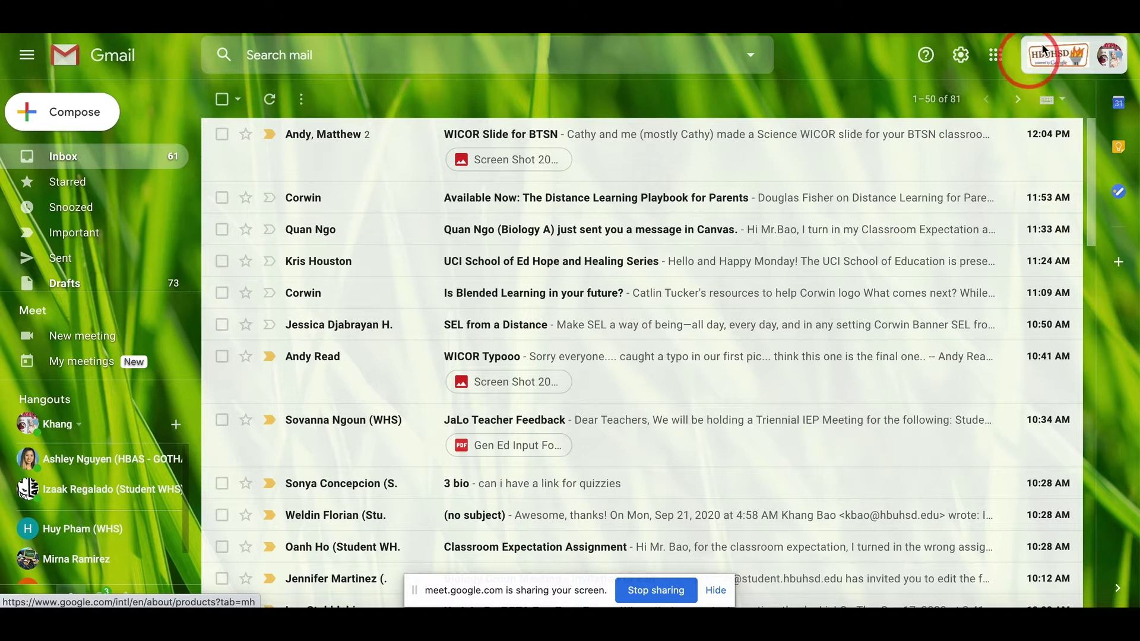
Step: Open Google Calendar from Gmail's apps grid, showing the Sep 21, 2020 day view
click(996, 60)
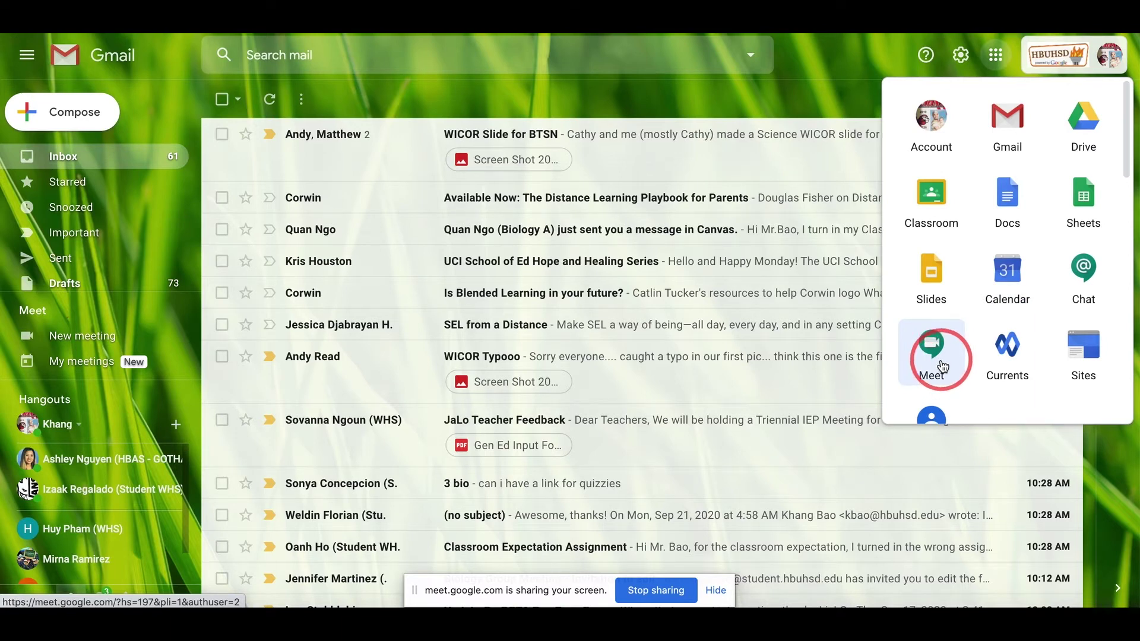
click(1023, 301)
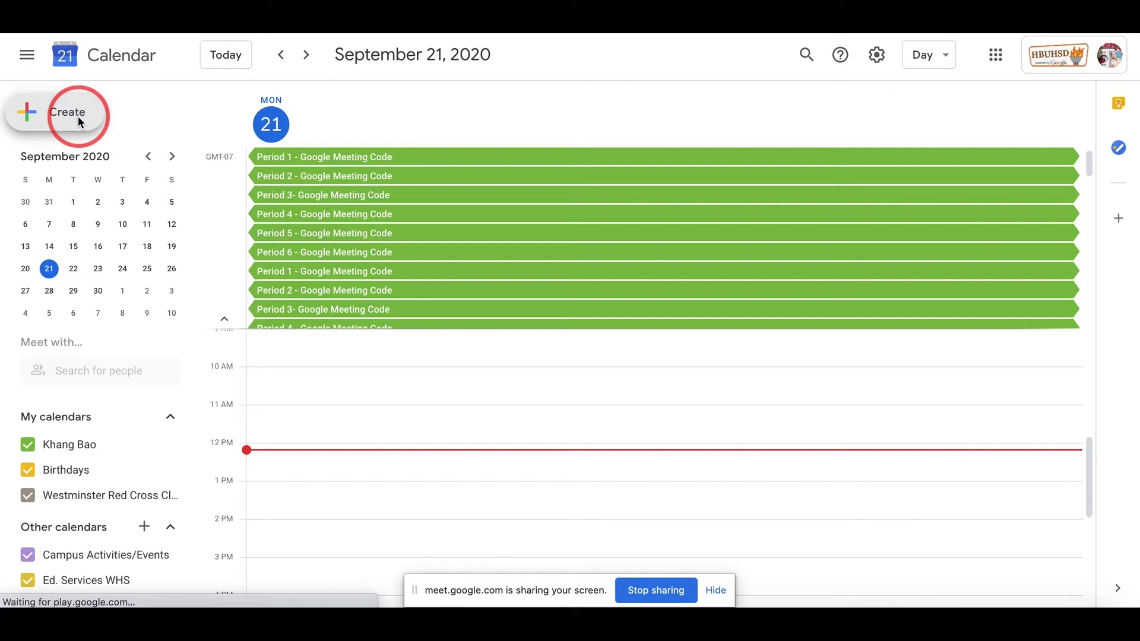
Step: Create a new event for Sep 21, 12:30pm–1:30pm and open its full details editor
click(77, 116)
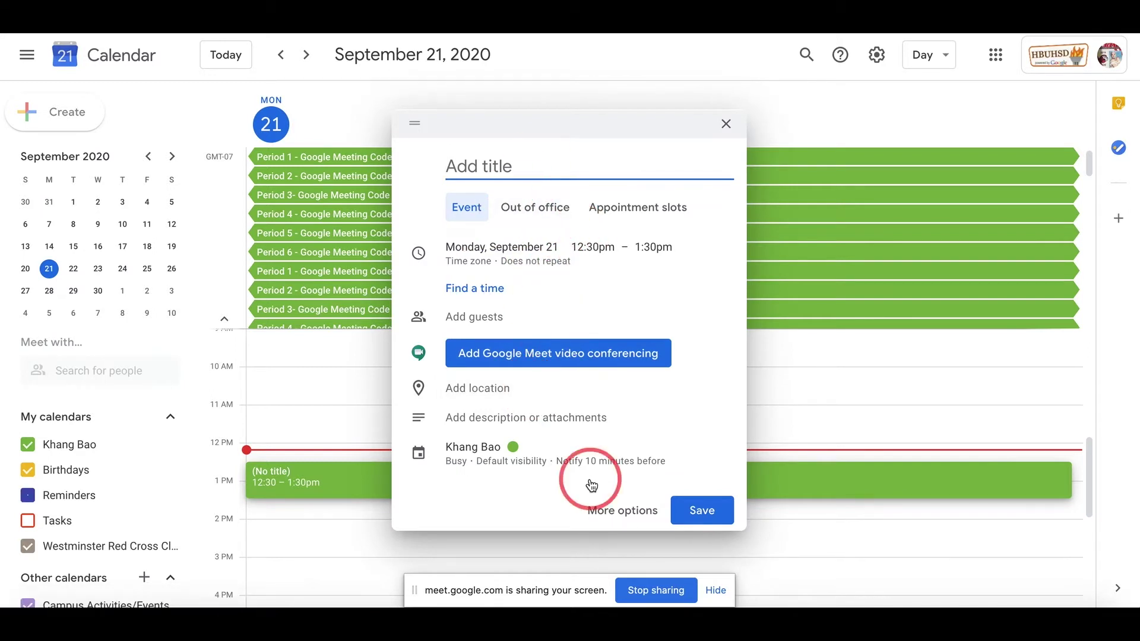
click(622, 512)
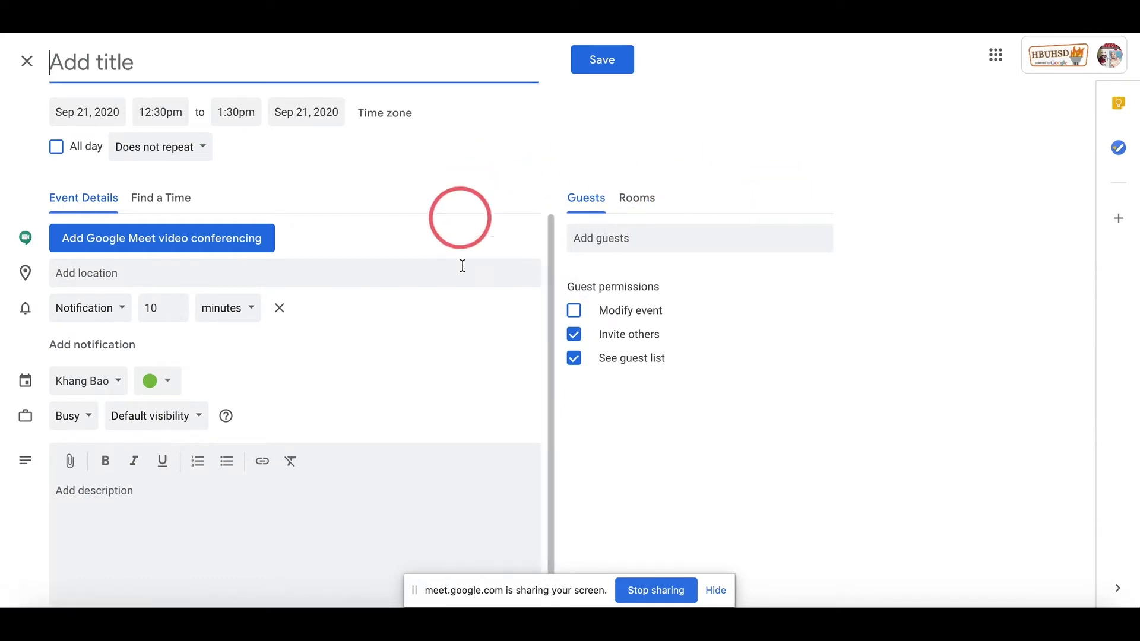
Step: Title the event 'Biology Group Meeting' and make it all-day on Sep 30, 2020
scroll(499, 327, down, 1)
scroll(499, 328, up, 1)
text(Biology Group Meeting)
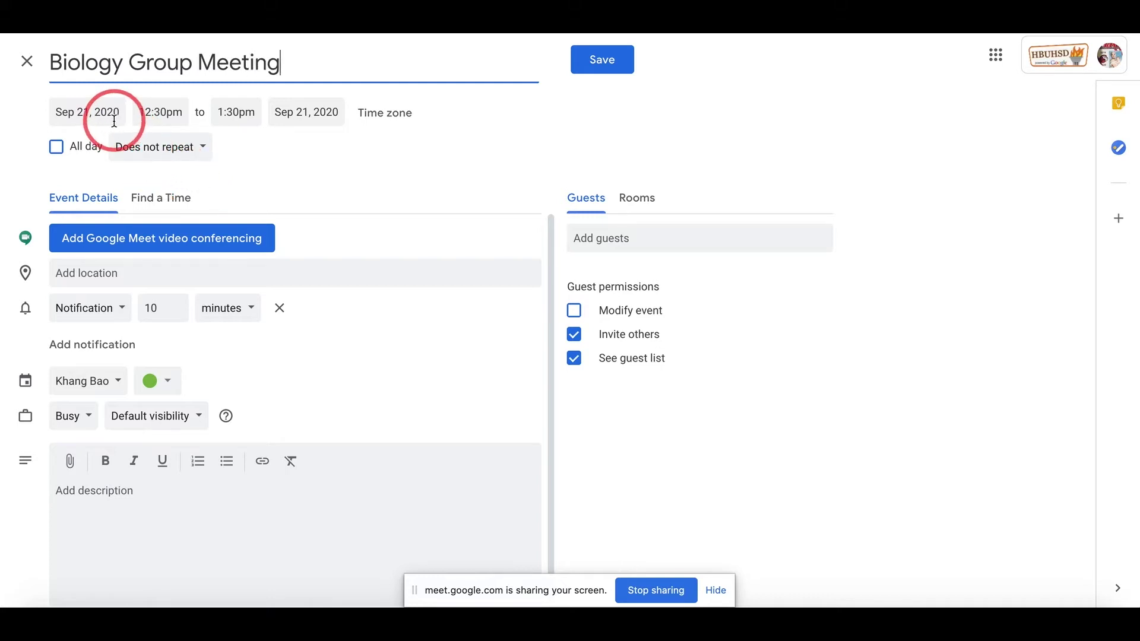
click(114, 121)
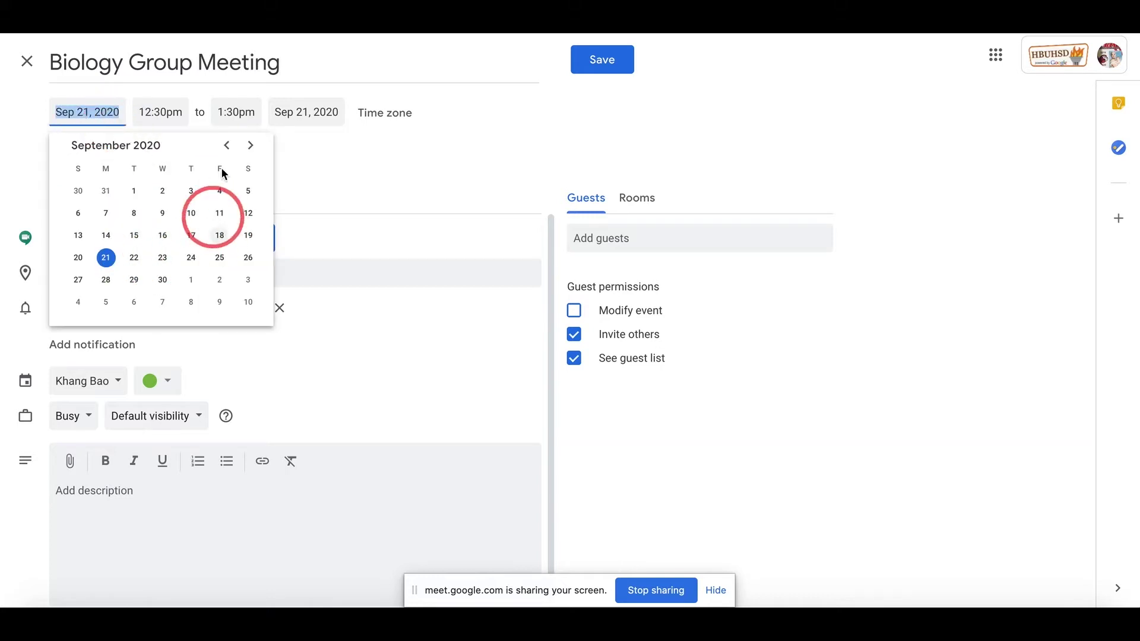
click(165, 284)
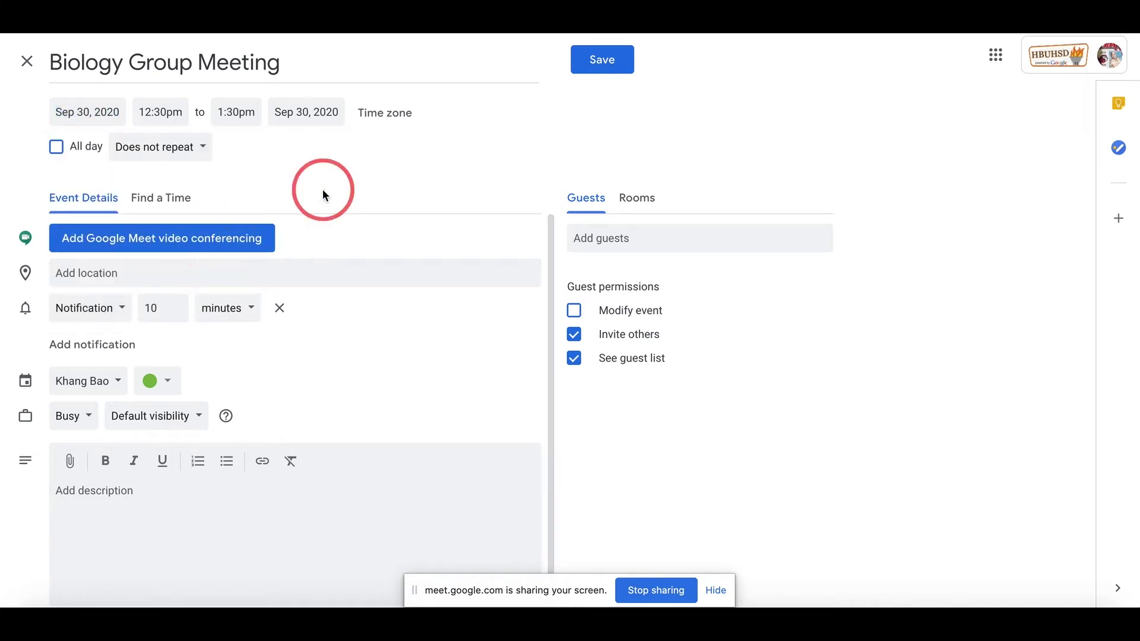
click(160, 115)
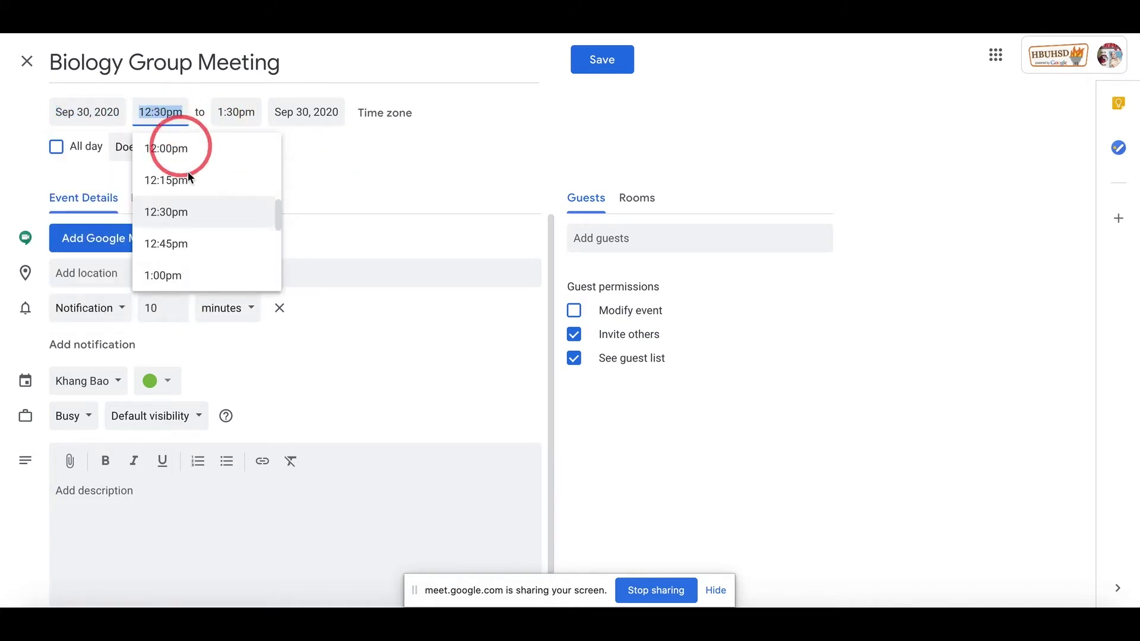
click(209, 211)
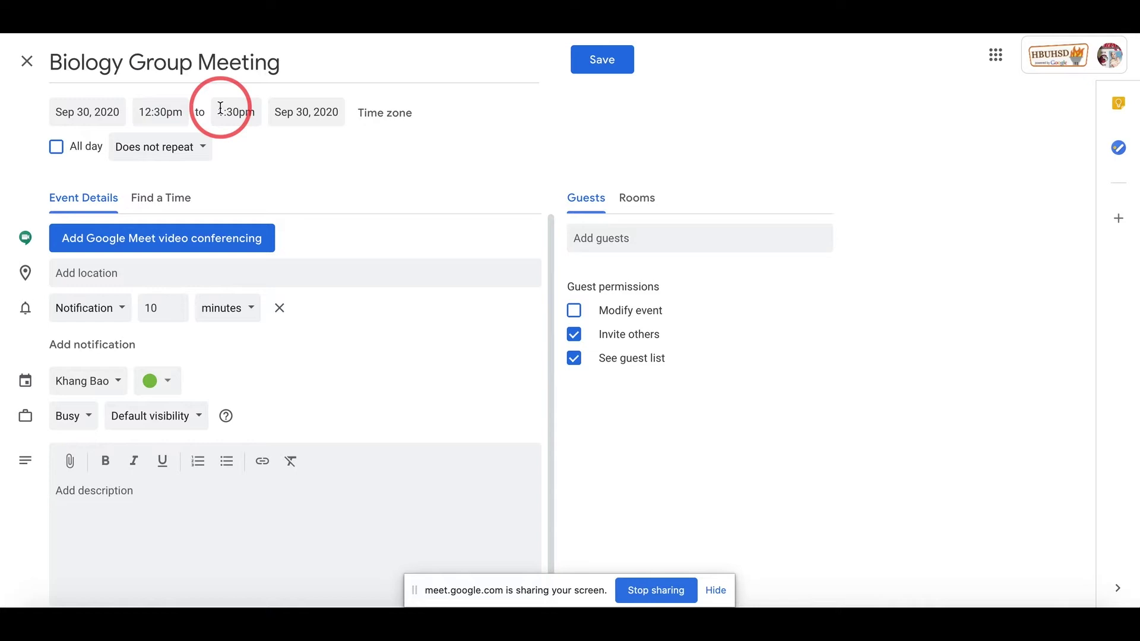
click(56, 147)
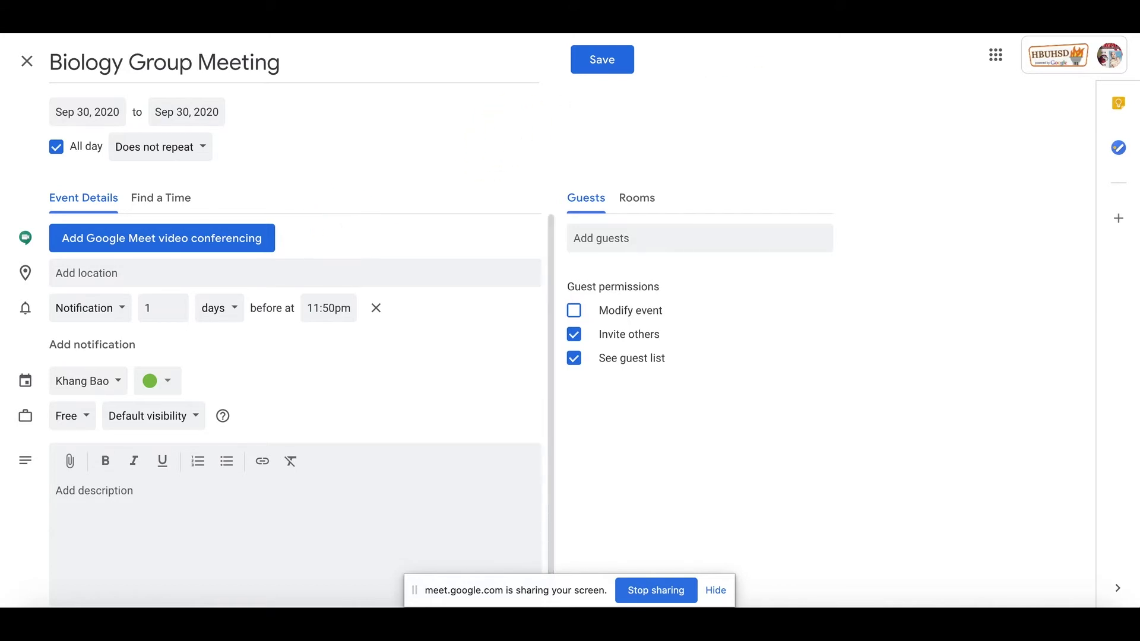
Step: Attach a Google Meet video conferencing link to the Biology Group Meeting event
key(alt+Tab)
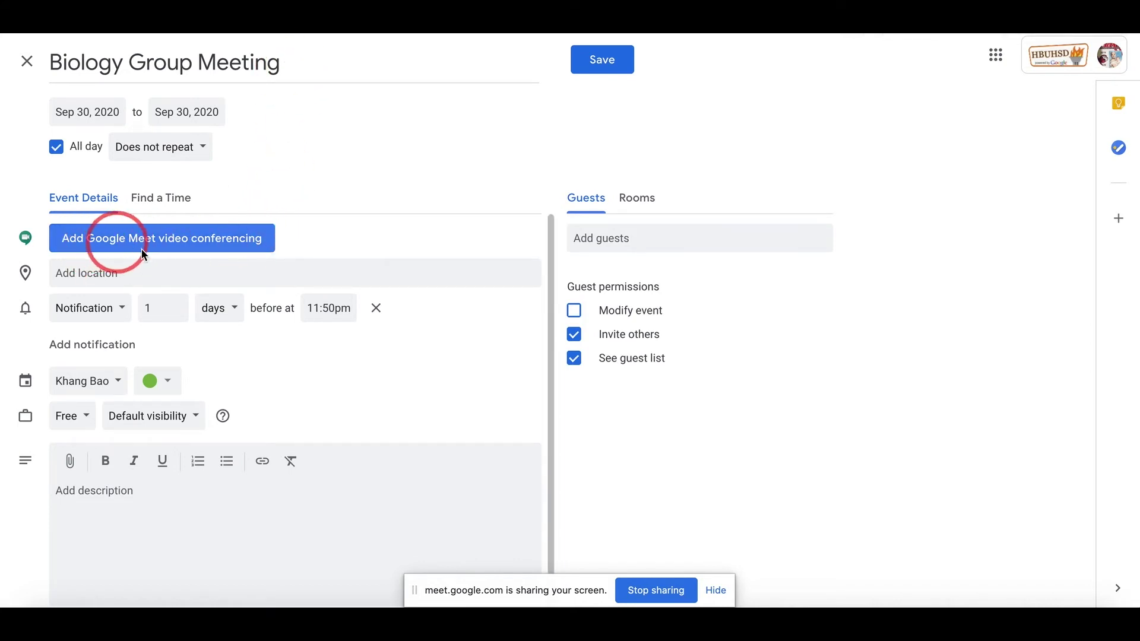
click(223, 247)
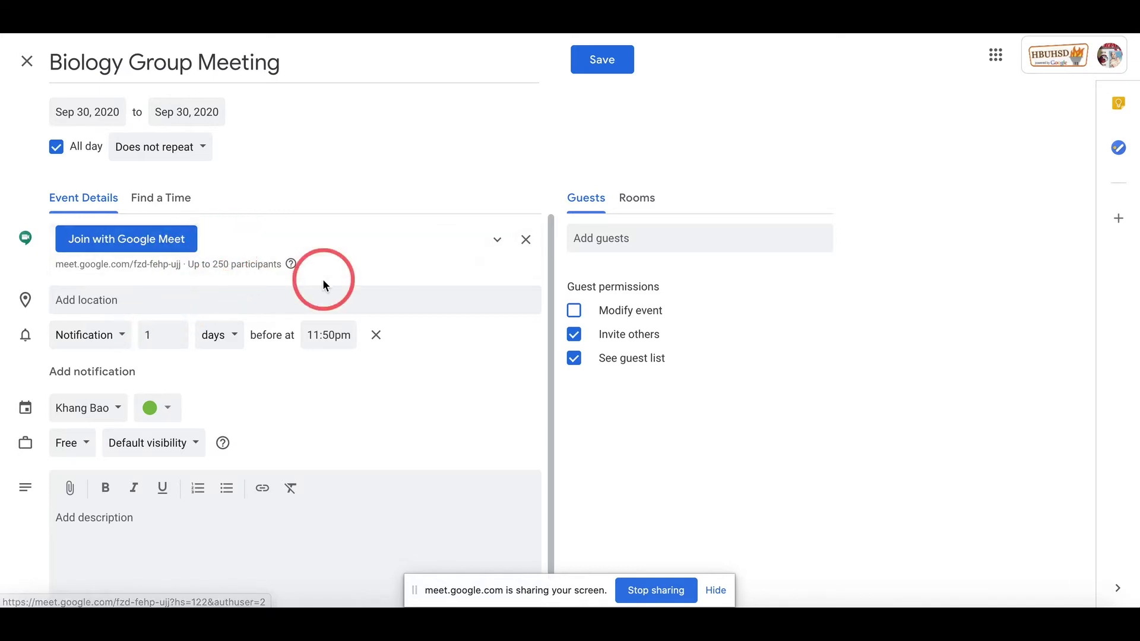
Step: Keep the first reminder as a notification and add a second reminder set in weeks
click(109, 345)
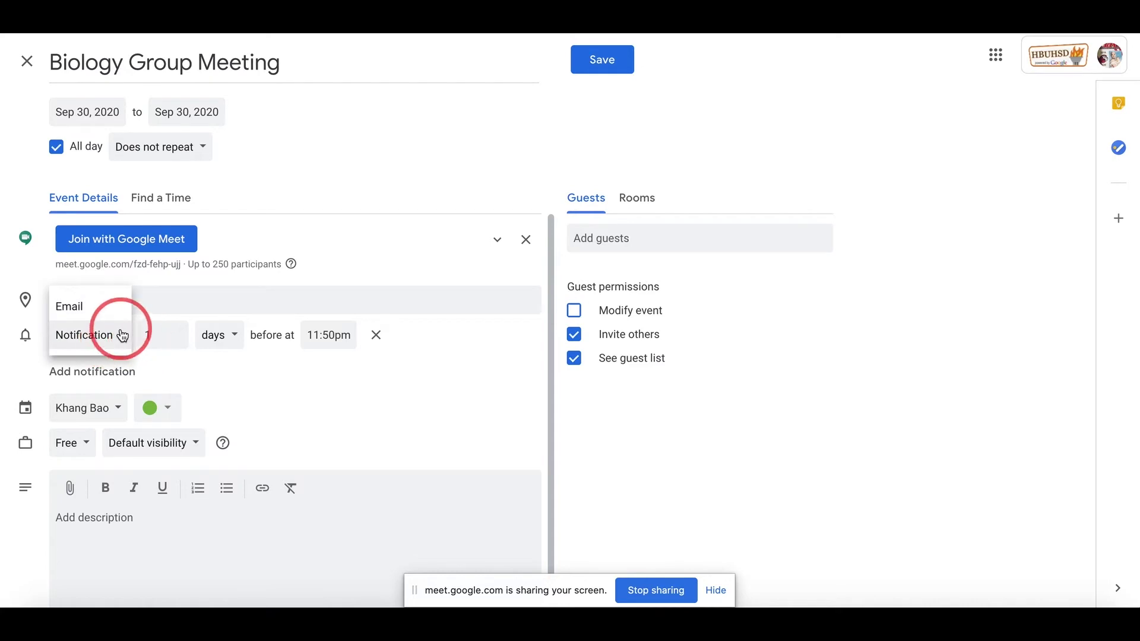
click(187, 367)
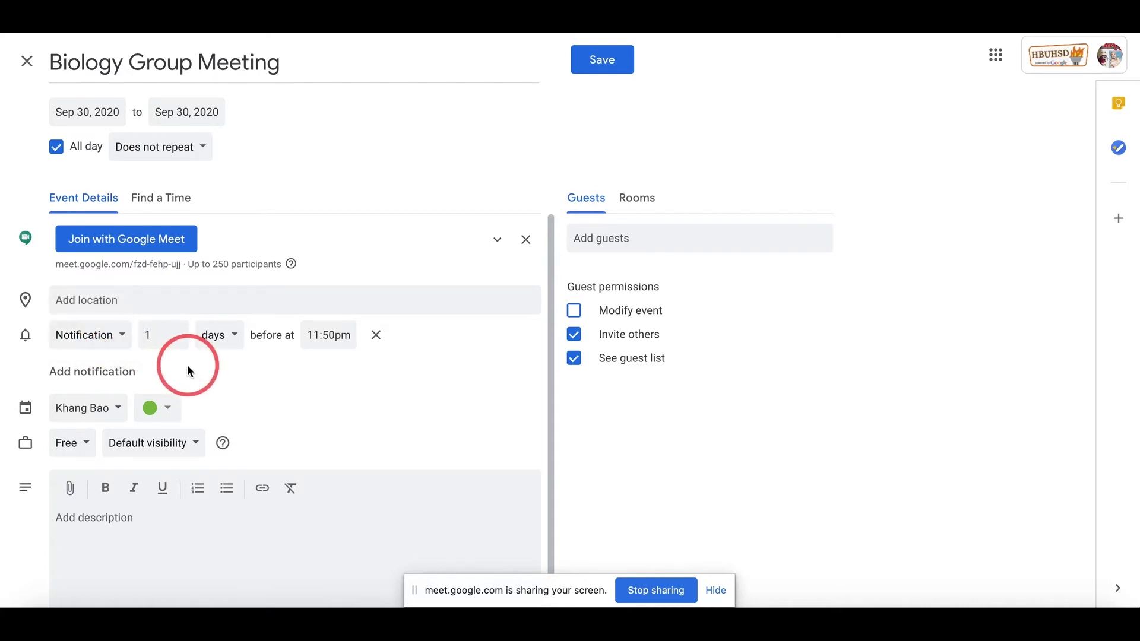
click(101, 373)
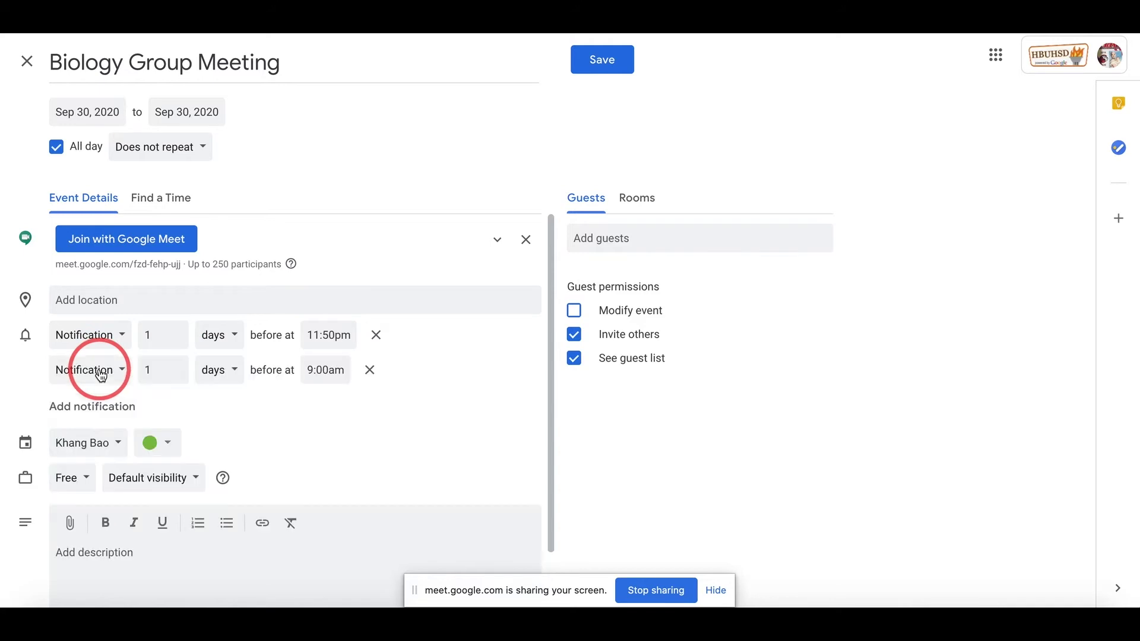
click(234, 373)
click(222, 400)
click(159, 366)
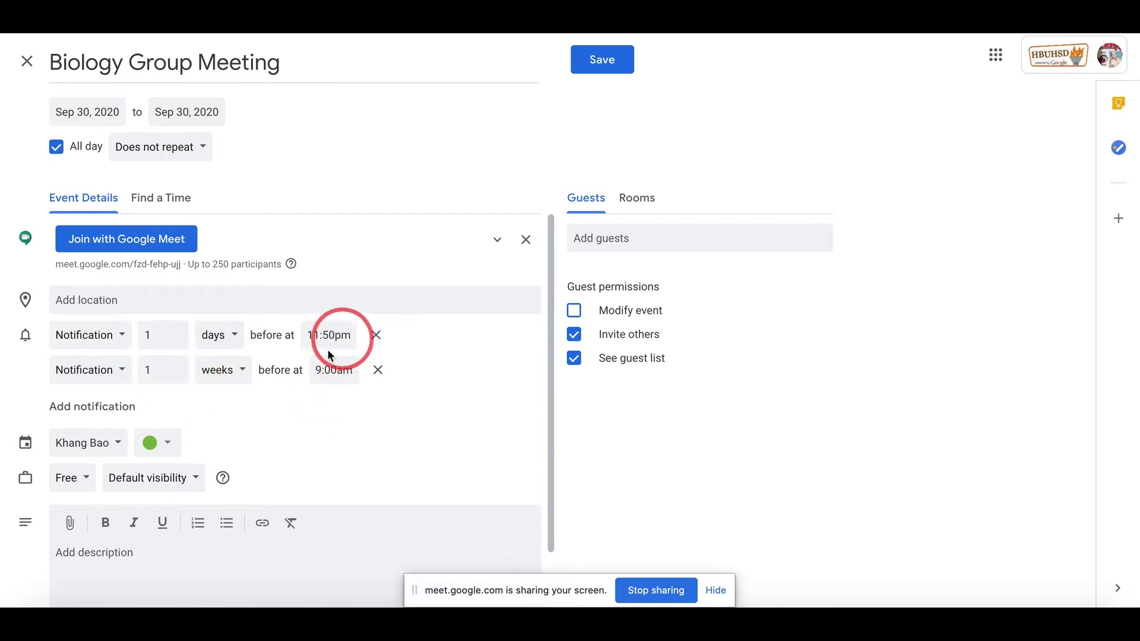
click(177, 340)
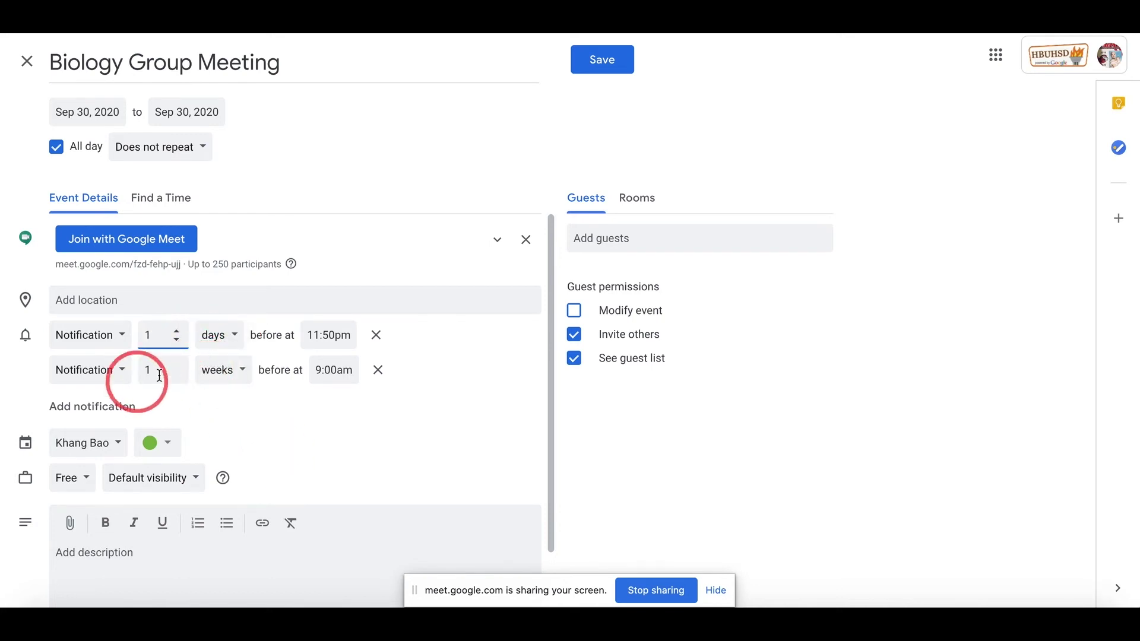
Step: Add a third notification set to 1 day before at 9:00am
click(122, 407)
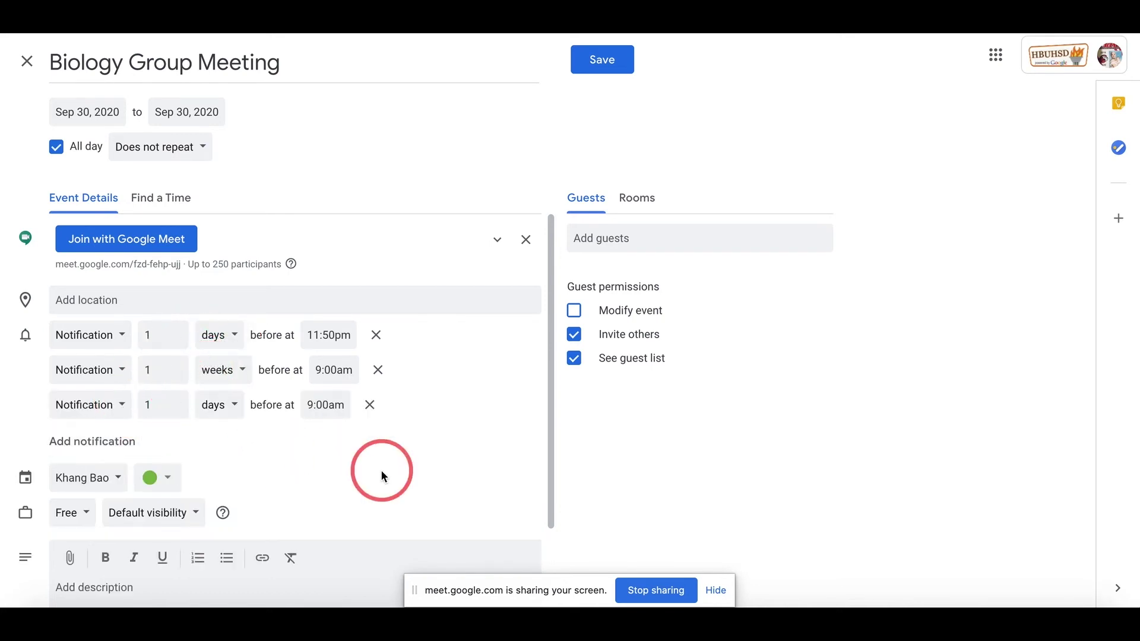
scroll(380, 469, down, 1)
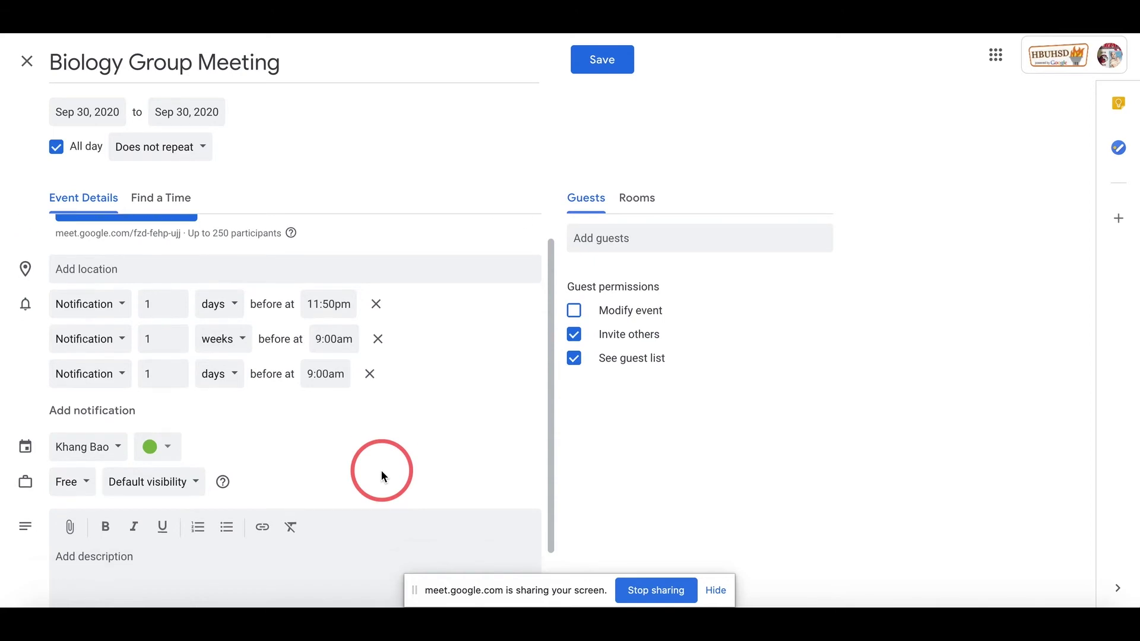
scroll(380, 470, up, 1)
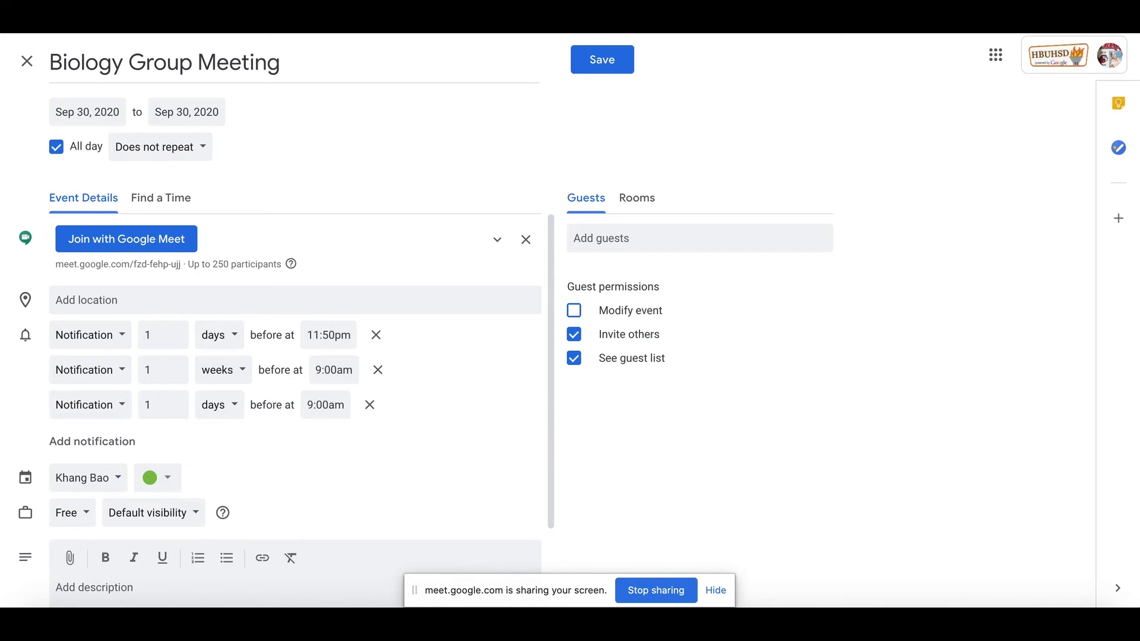
key(ctrl+Tab)
scroll(433, 383, down, 2)
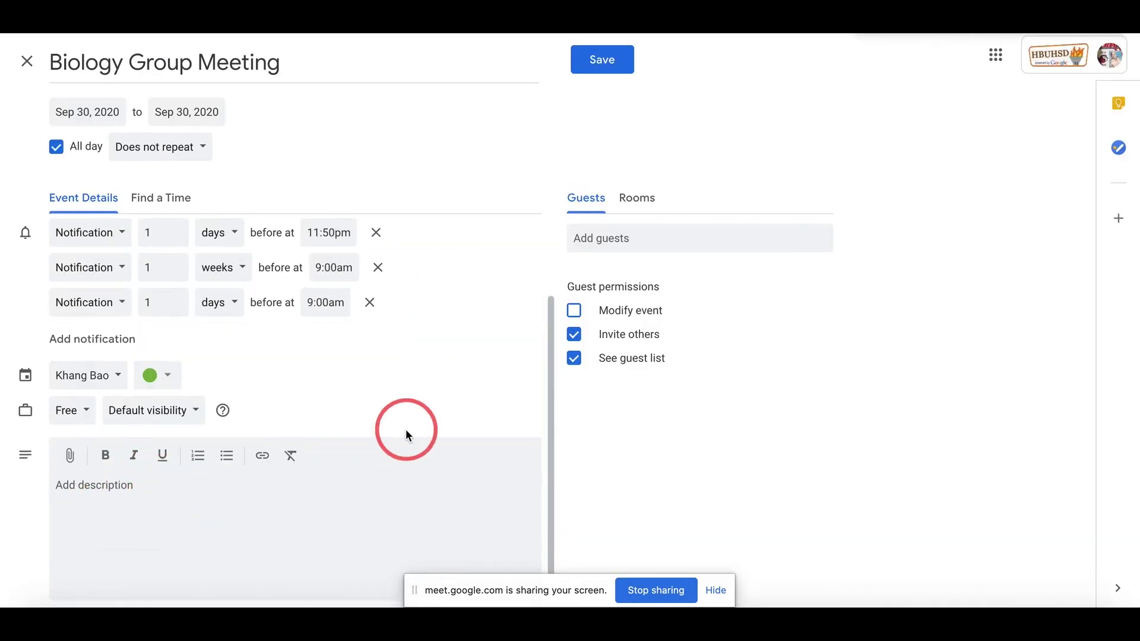
scroll(406, 434, up, 2)
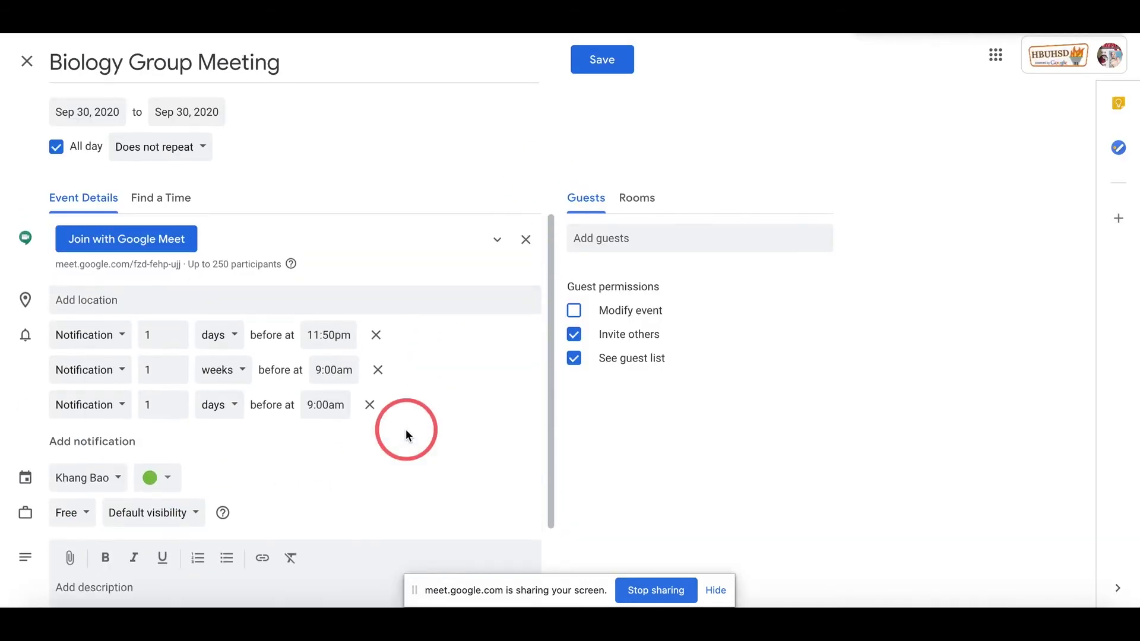
click(627, 244)
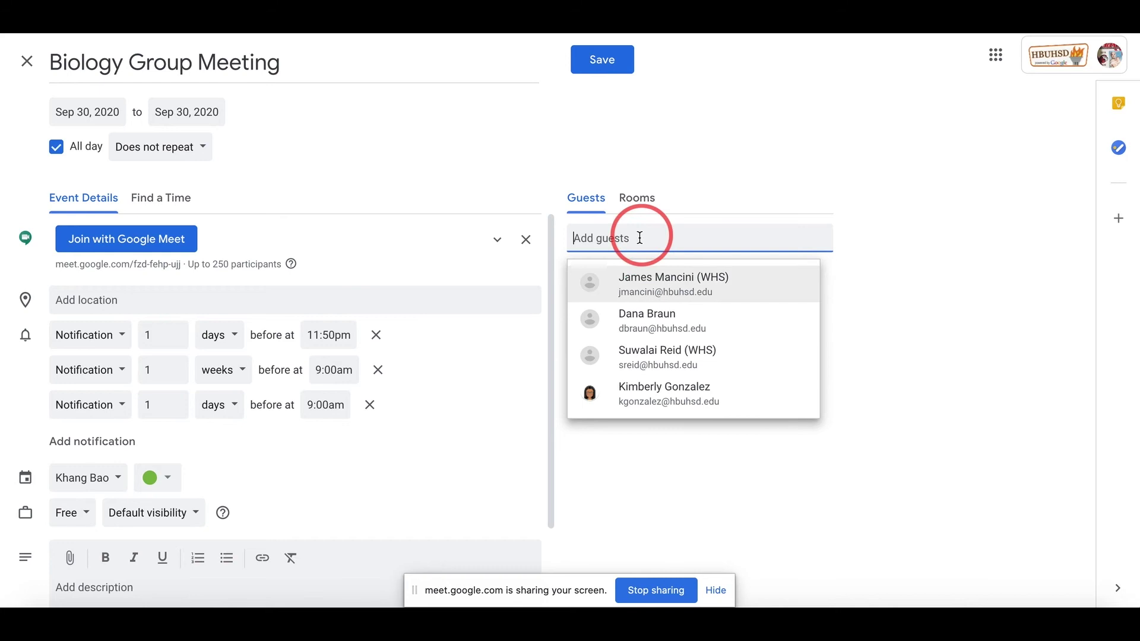
click(971, 333)
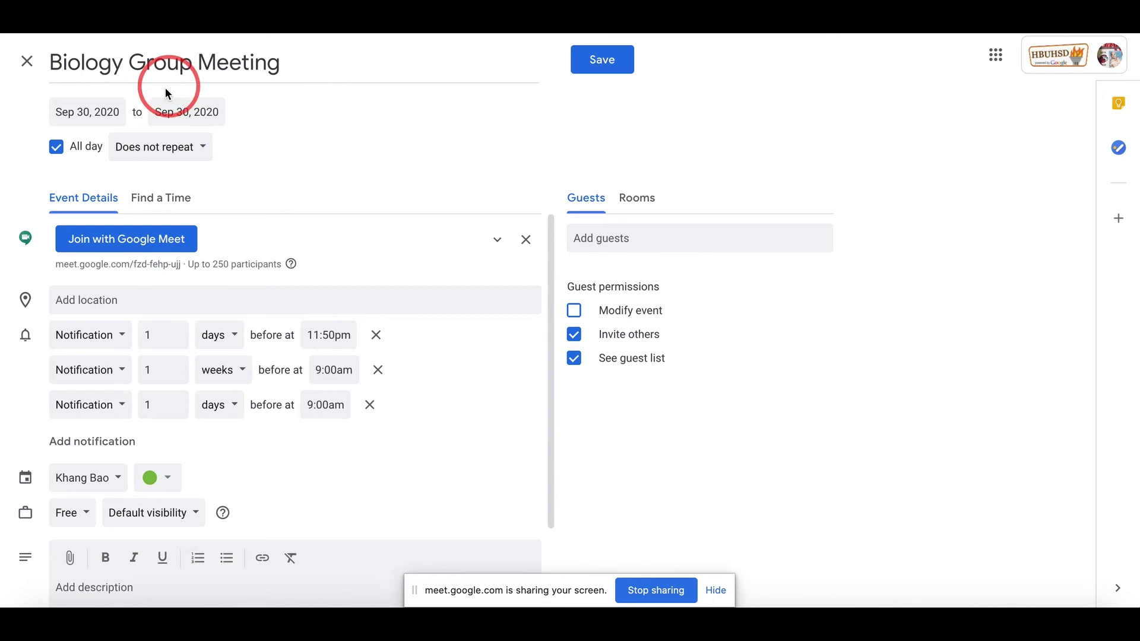
Step: Save the Biology Group Meeting and copy its Google Meet link from the event details
click(601, 59)
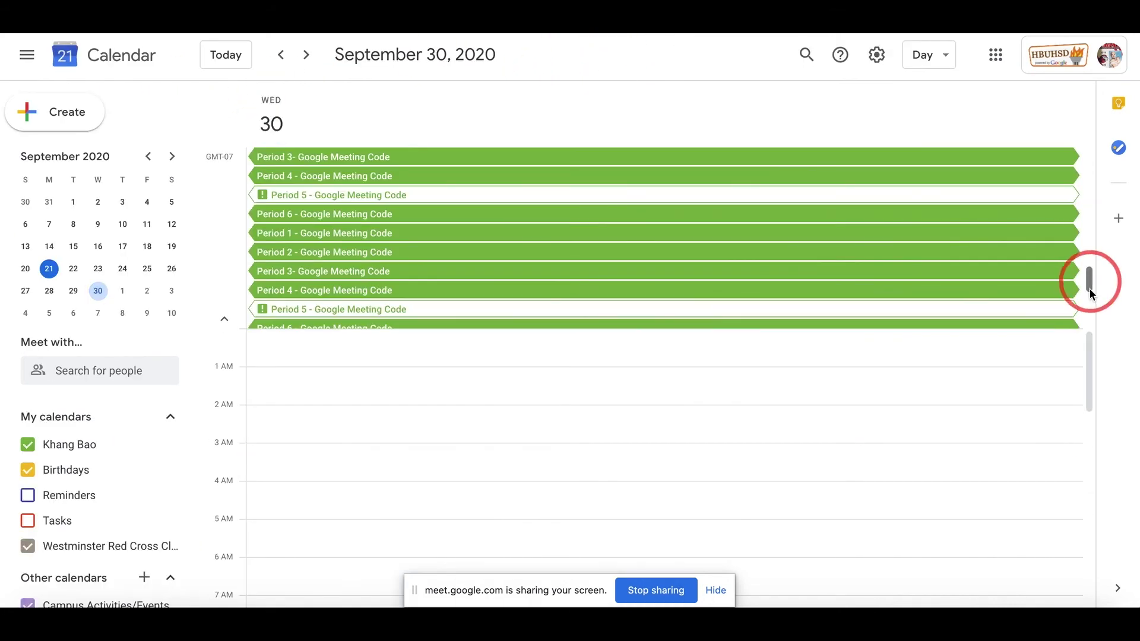
scroll(1091, 309, down, 2)
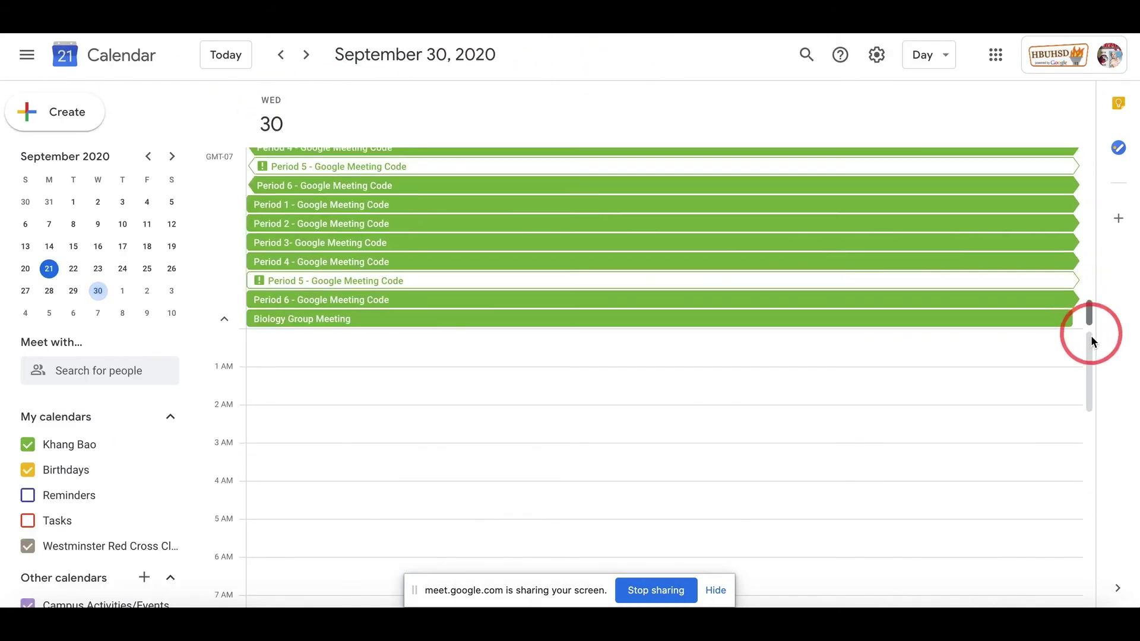
click(321, 327)
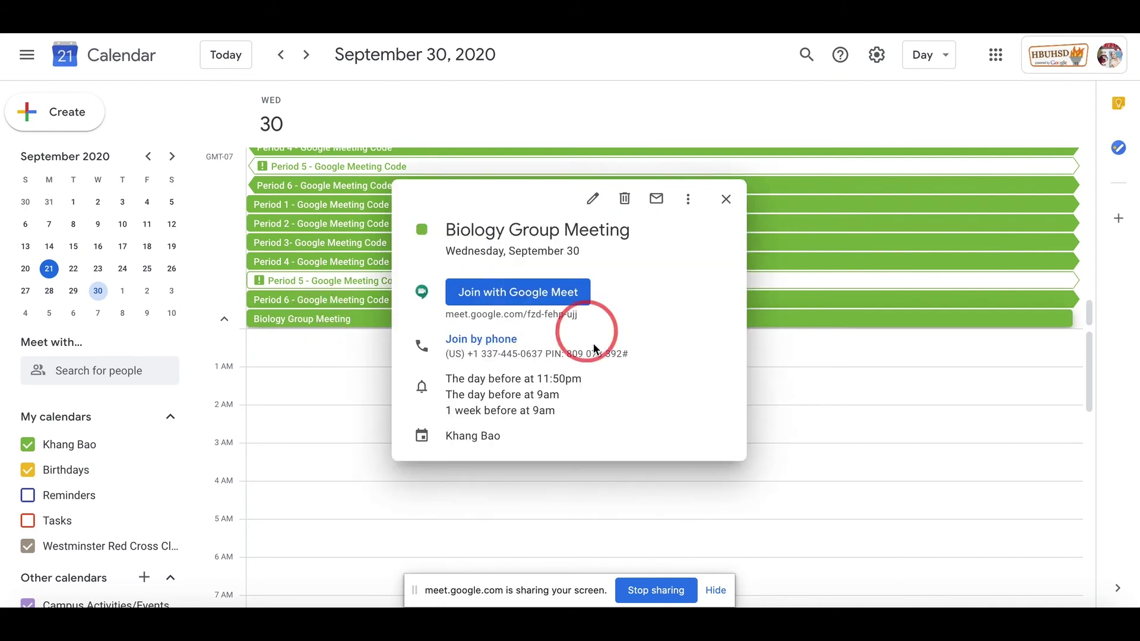
click(719, 294)
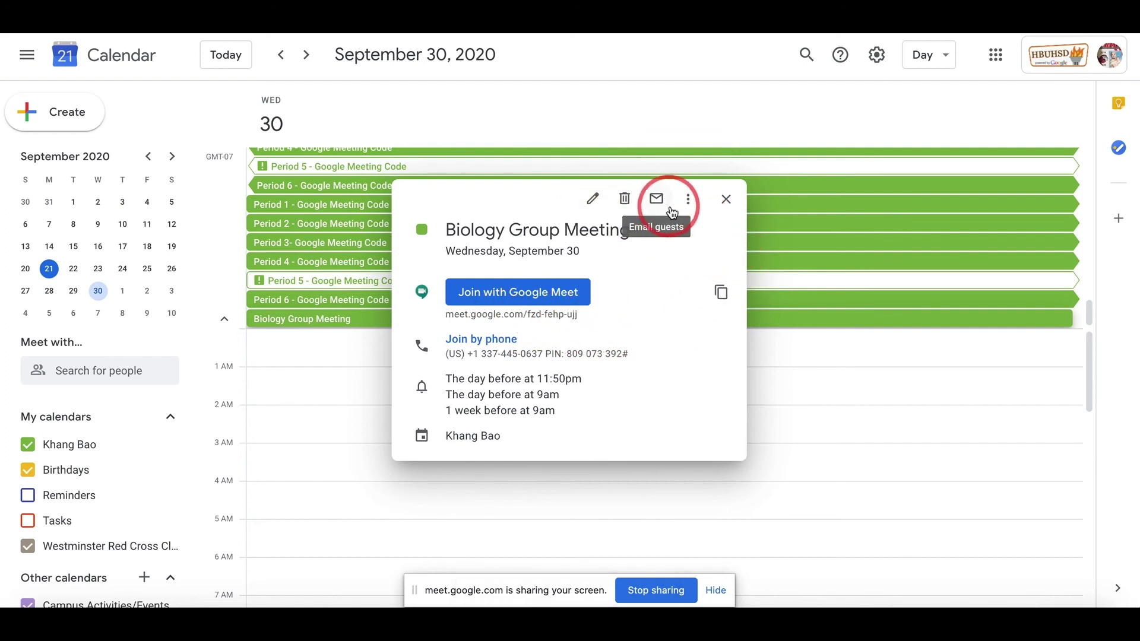
Step: Reopen the Biology Group Meeting on Sep 30 and delete it
click(726, 209)
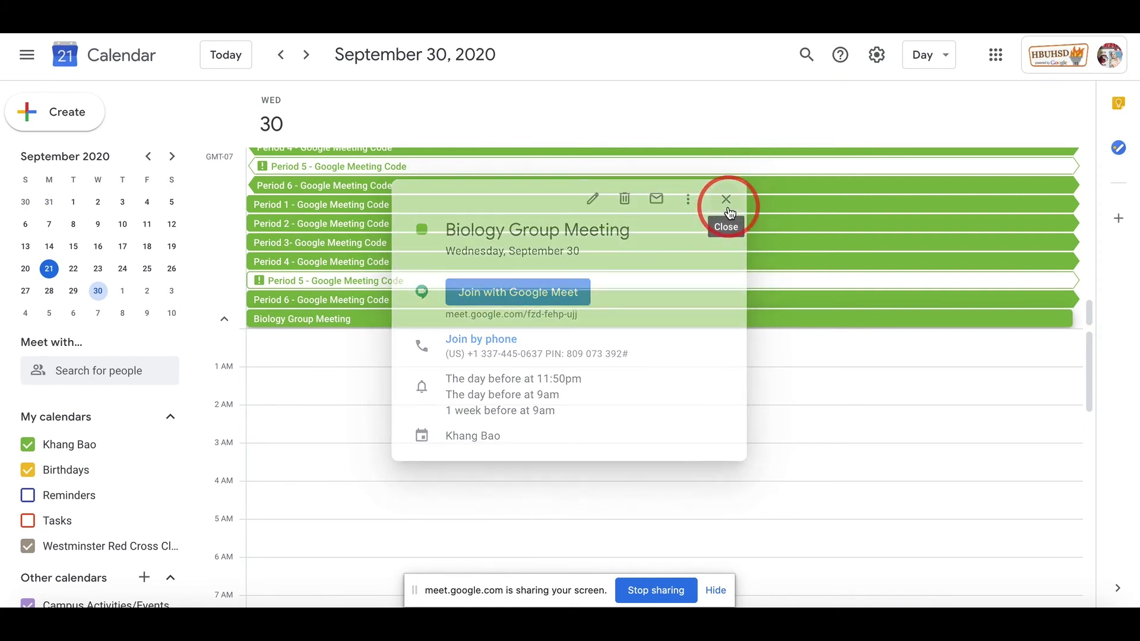
click(395, 319)
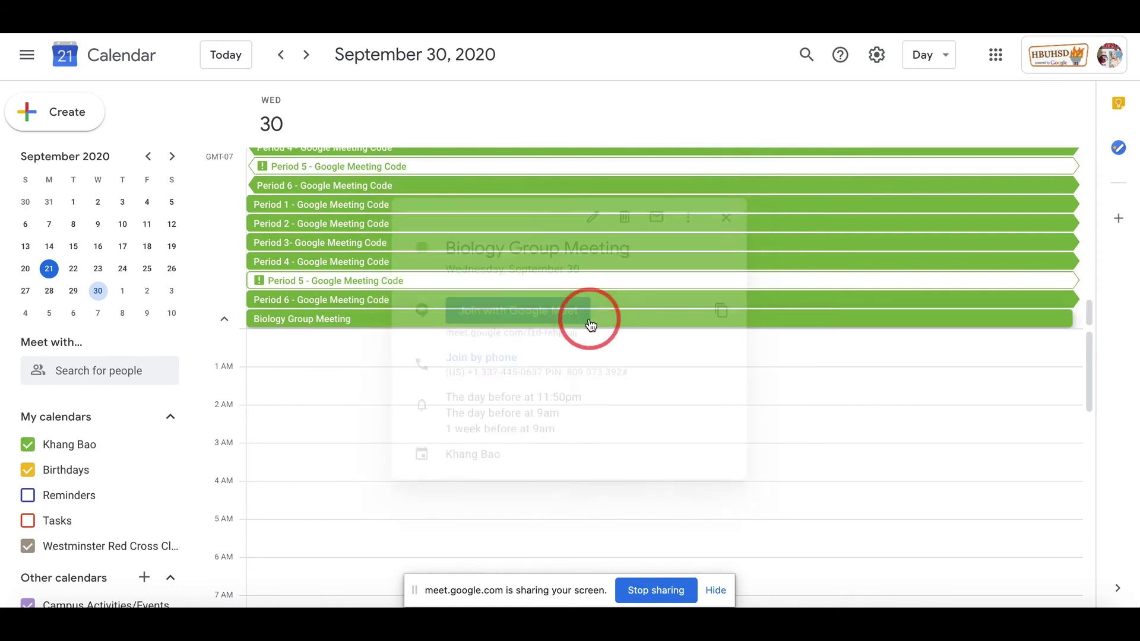
click(624, 198)
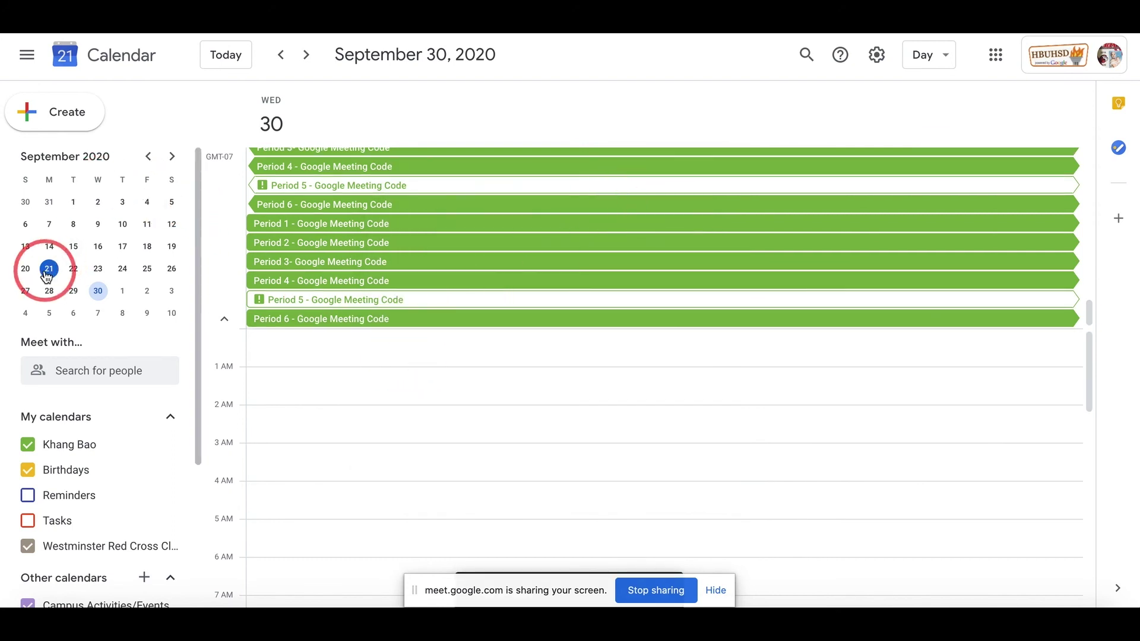
Step: Return the calendar to today, then open Canvas's Student Google Meet Set-Up DUE IN CLASS! assignment
key(t)
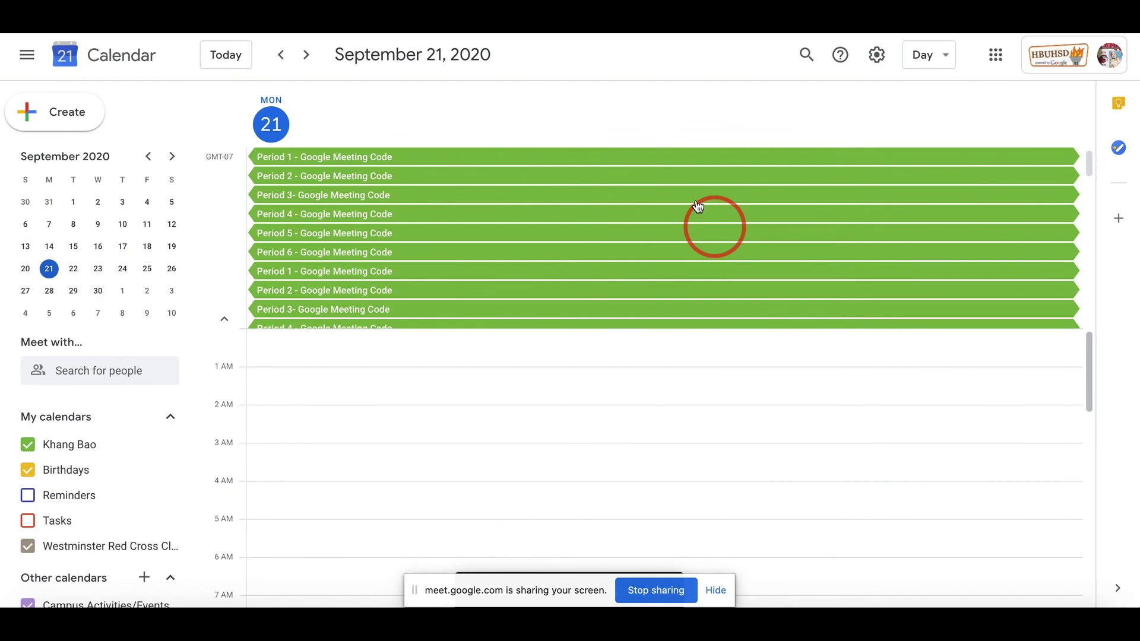
key(alt+Tab)
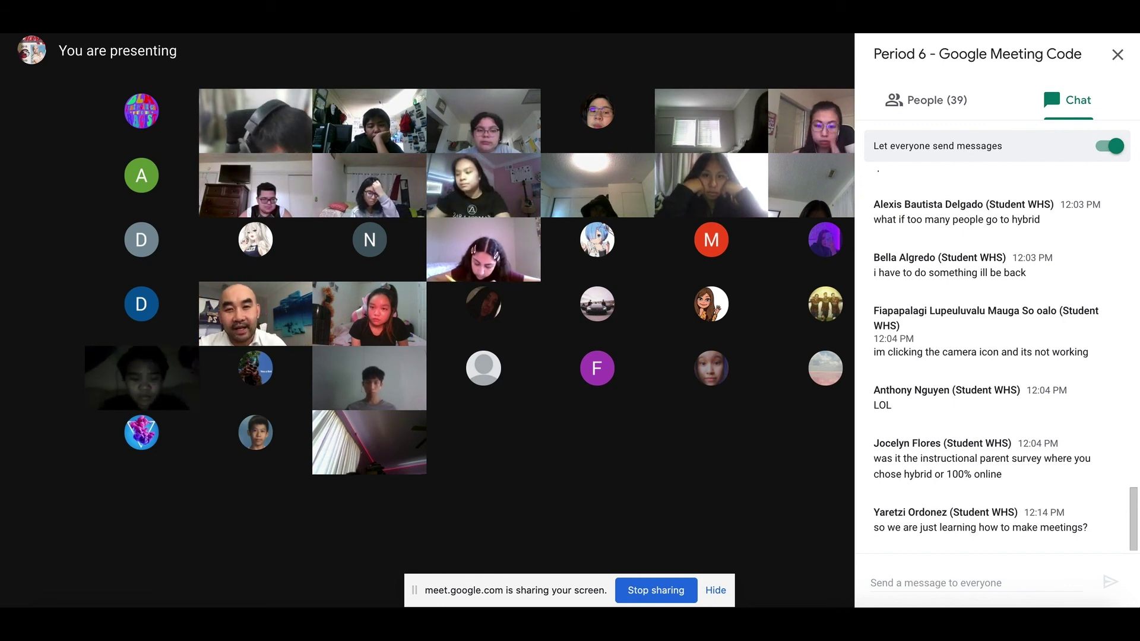
click(586, 34)
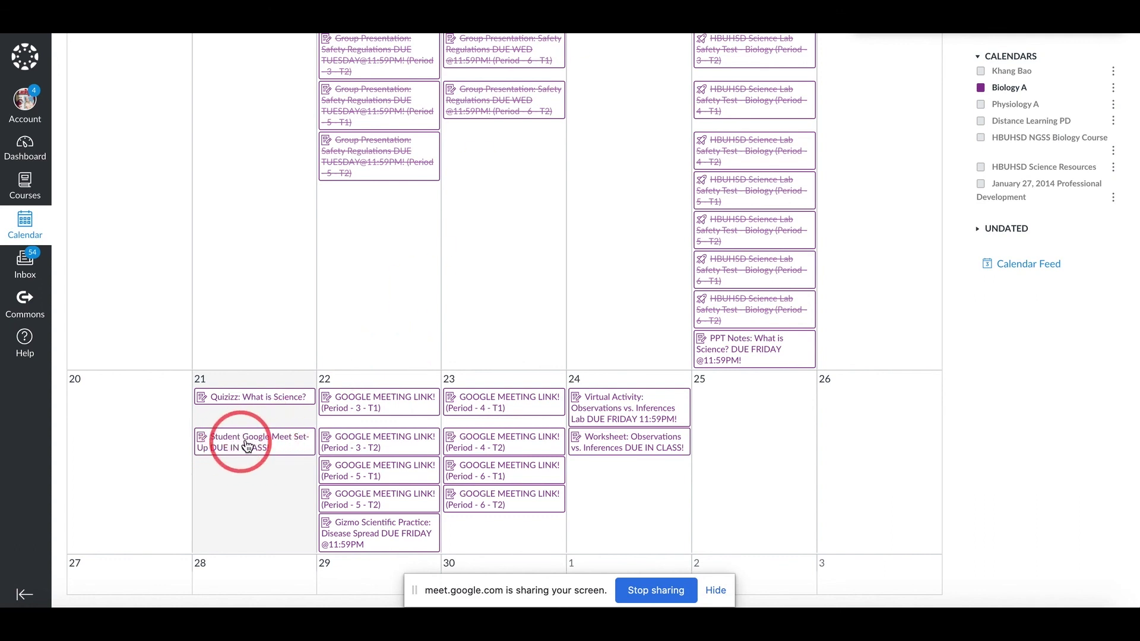
click(279, 451)
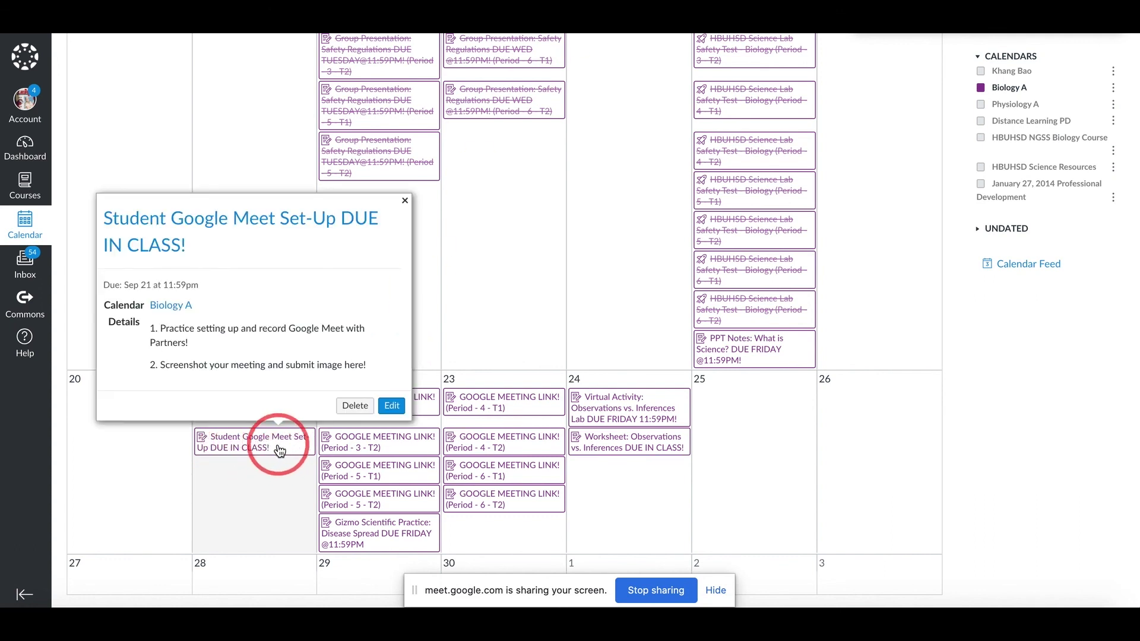